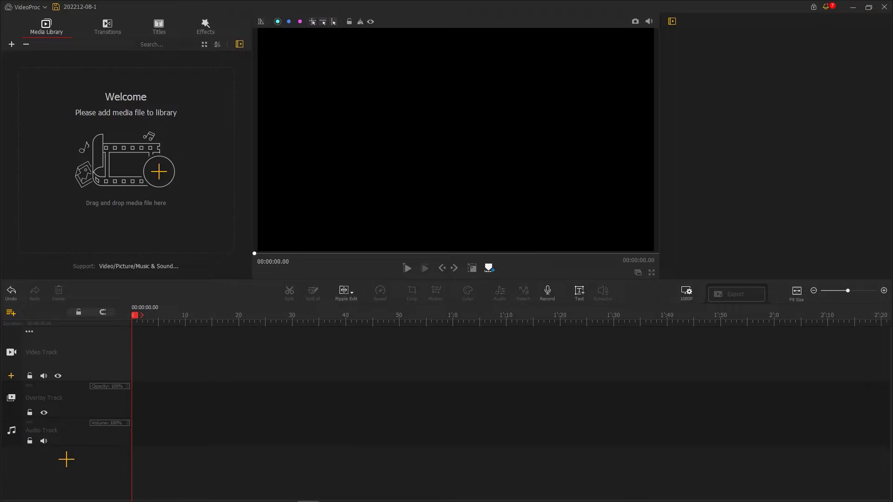
Step: Import the Wave picture onto the video track and paste a copy at the overlay track's start
{"action": "left_click_drag", "start_coordinate": [690, 98], "coordinate": [167, 150]}
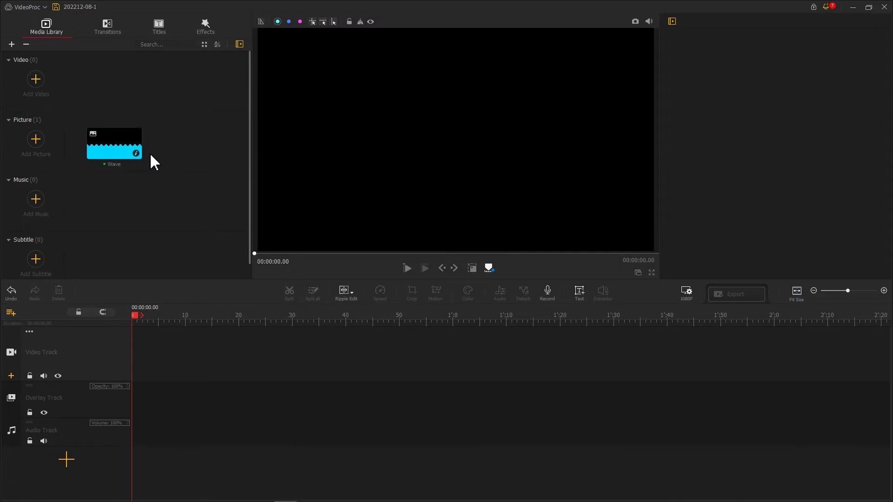
{"action": "left_click_drag", "start_coordinate": [115, 145], "coordinate": [153, 340]}
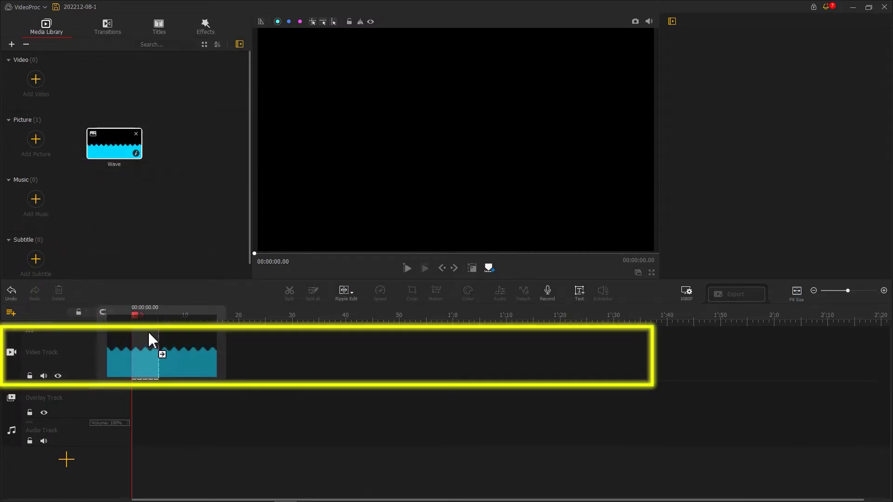
{"action": "scroll", "coordinate": [410, 315], "scroll_direction": "up", "scroll_amount": 3}
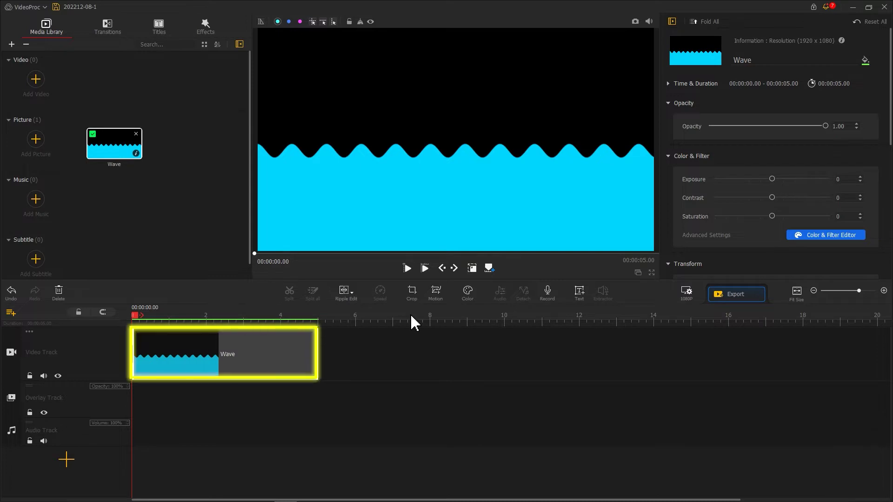
{"action": "right_click", "coordinate": [230, 347]}
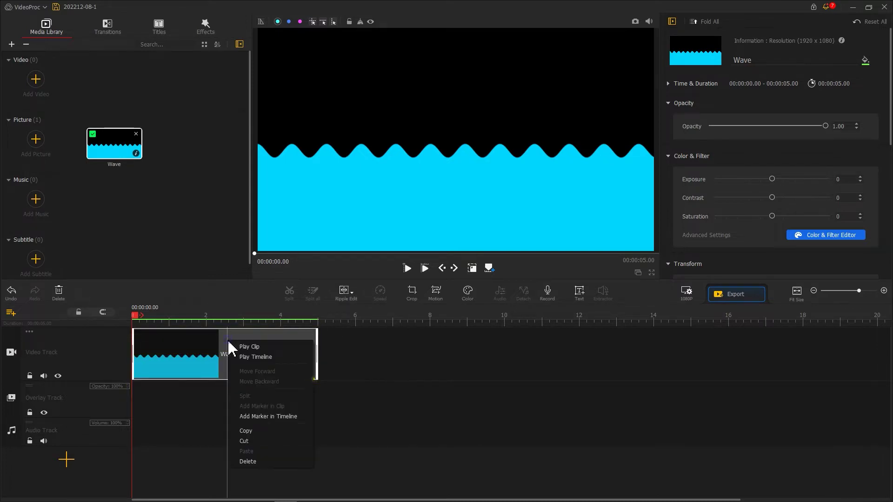
{"action": "left_click", "coordinate": [244, 441]}
{"action": "right_click", "coordinate": [196, 402]}
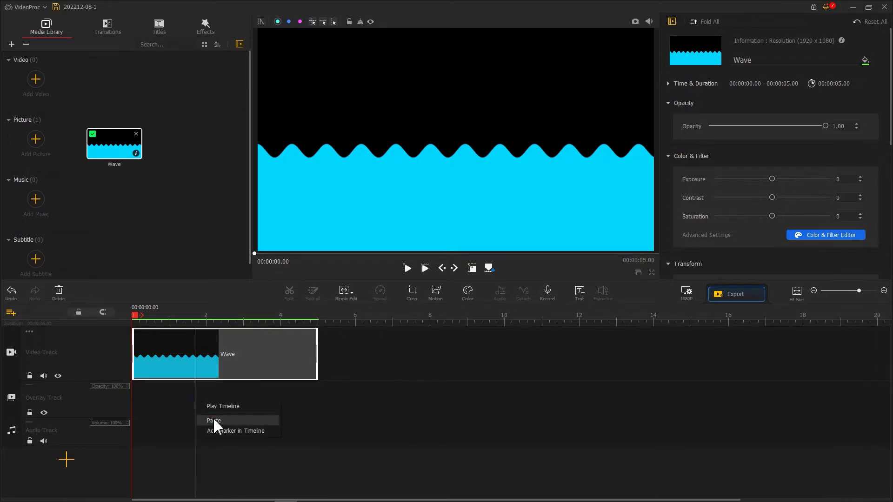
{"action": "left_click", "coordinate": [213, 422]}
{"action": "left_click_drag", "start_coordinate": [207, 414], "coordinate": [163, 408]}
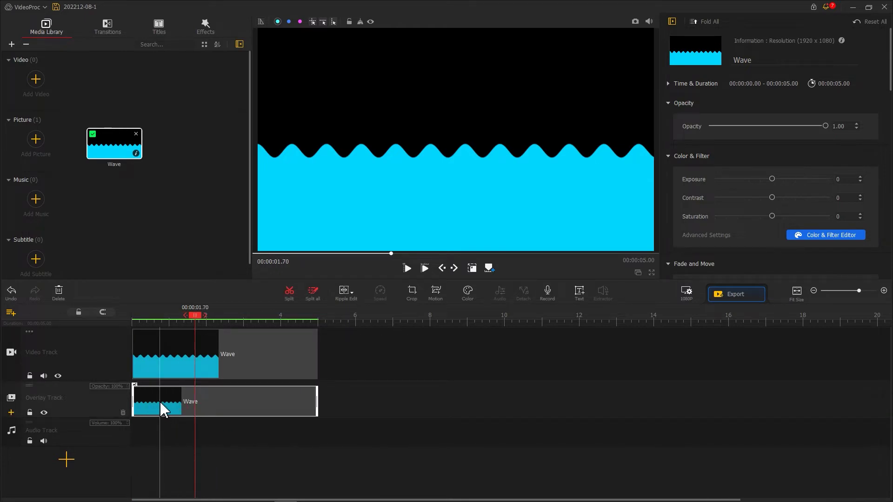
Step: Raise the overlay clip's cyan HSL hue and saturation toward deeper blue, and apply it
{"action": "left_click", "coordinate": [466, 291]}
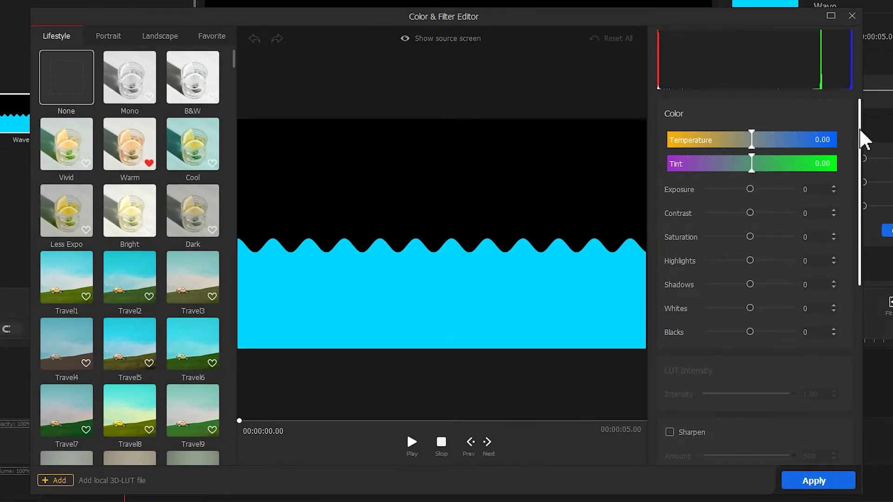
{"action": "left_click_drag", "start_coordinate": [859, 140], "coordinate": [859, 282]}
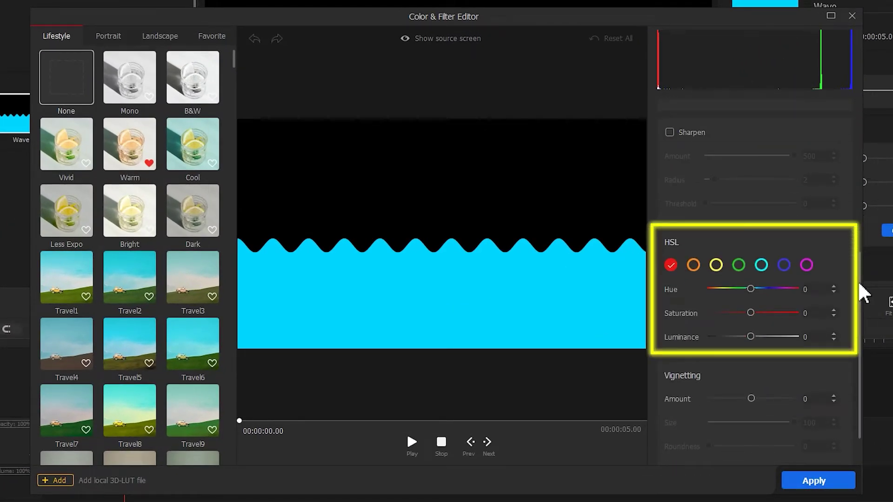
{"action": "left_click", "coordinate": [761, 265]}
{"action": "mouse_move", "coordinate": [750, 288]}
{"action": "left_mouse_down"}
{"action": "mouse_move", "coordinate": [762, 312]}
{"action": "mouse_move", "coordinate": [755, 289]}
{"action": "left_mouse_up"}
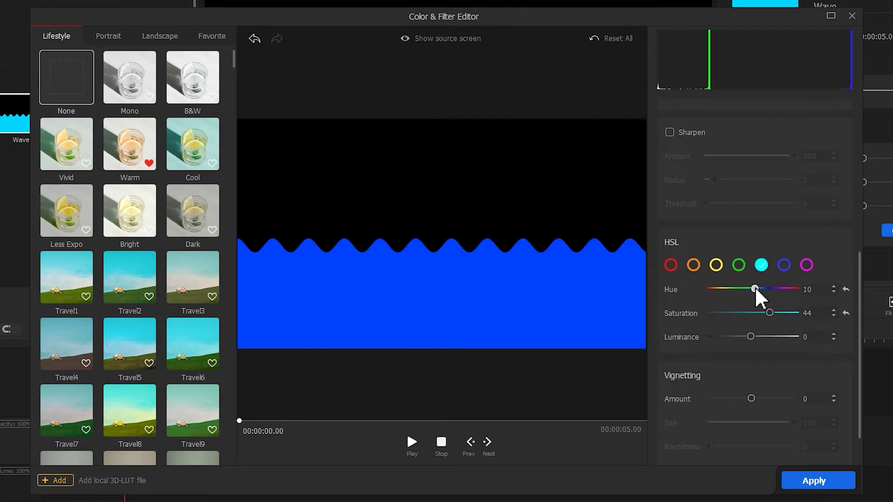
{"action": "left_click", "coordinate": [823, 480]}
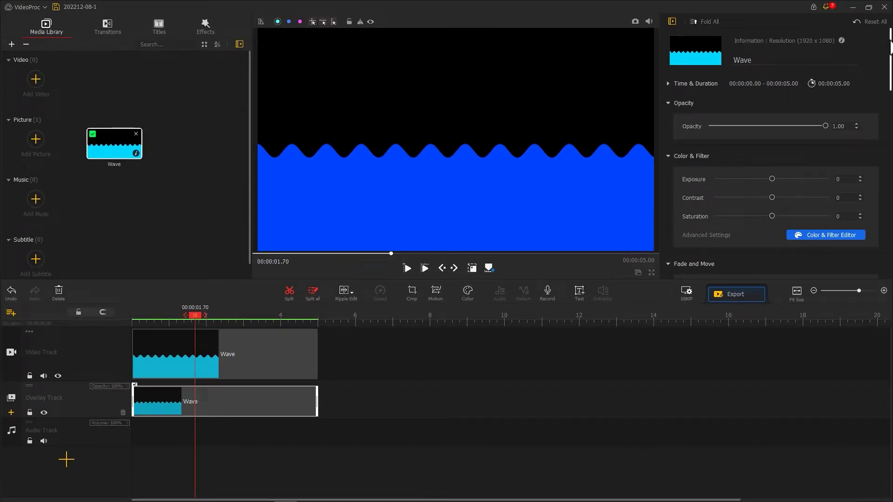
{"action": "left_click_drag", "start_coordinate": [889, 42], "coordinate": [889, 243]}
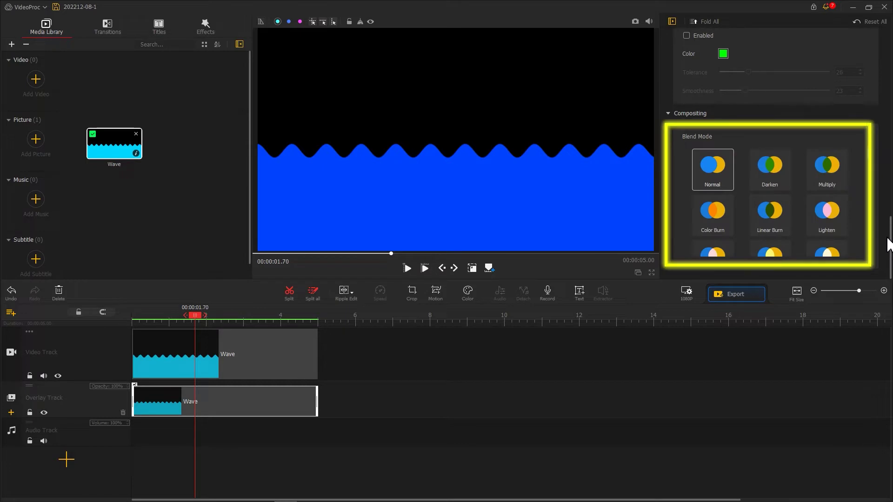
{"action": "scroll", "coordinate": [872, 157], "scroll_direction": "down", "scroll_amount": 1}
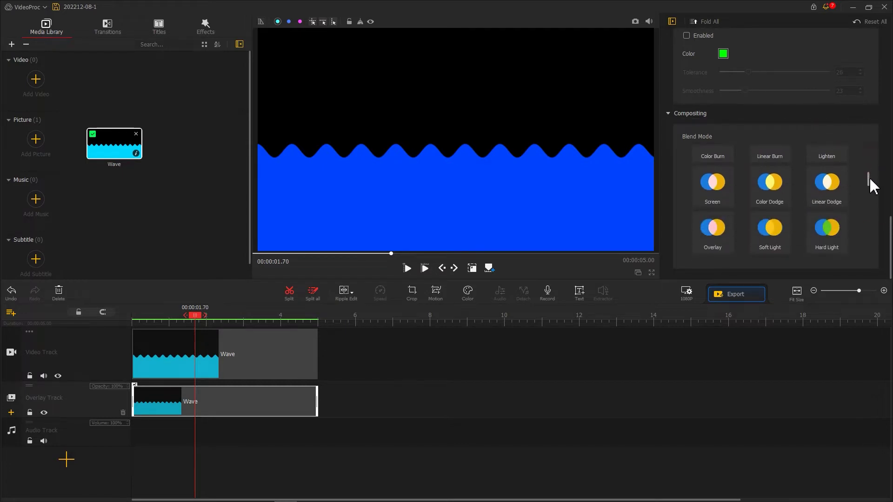
Step: Set the overlay Wave clip's blend mode to Screen, then select the video-track Wave clip
{"action": "left_click", "coordinate": [713, 186]}
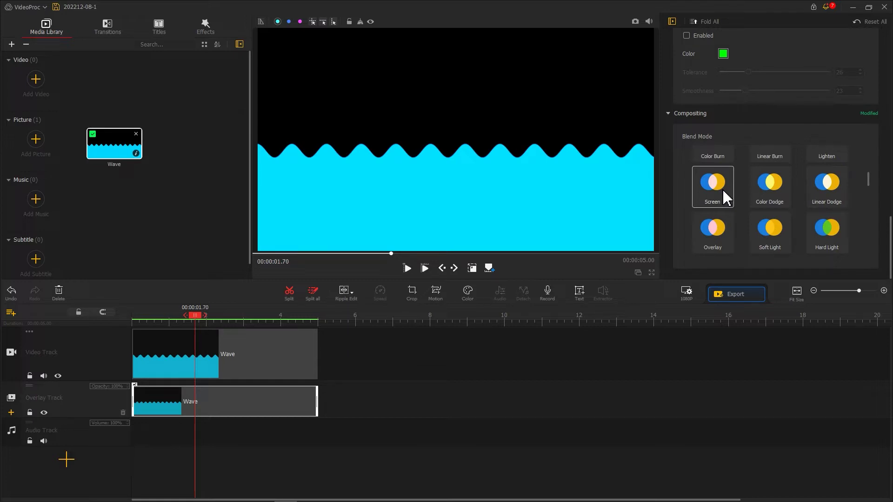
{"action": "left_click", "coordinate": [228, 352]}
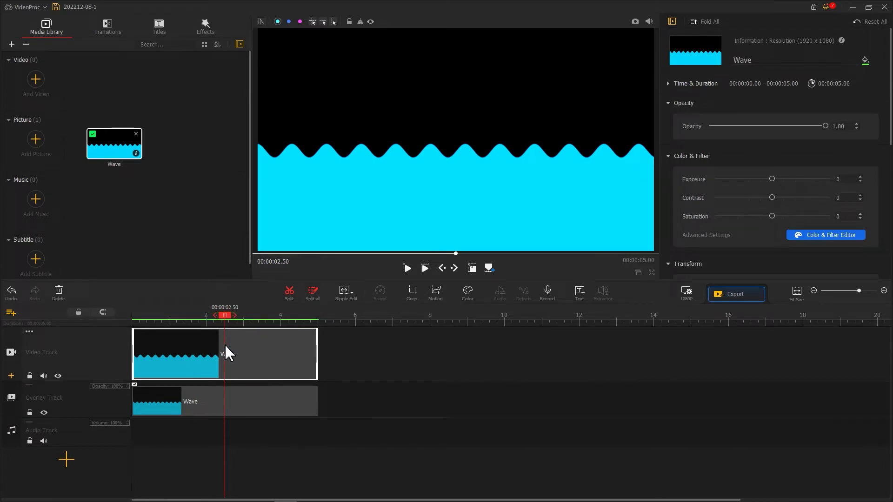
{"action": "left_click", "coordinate": [436, 293]}
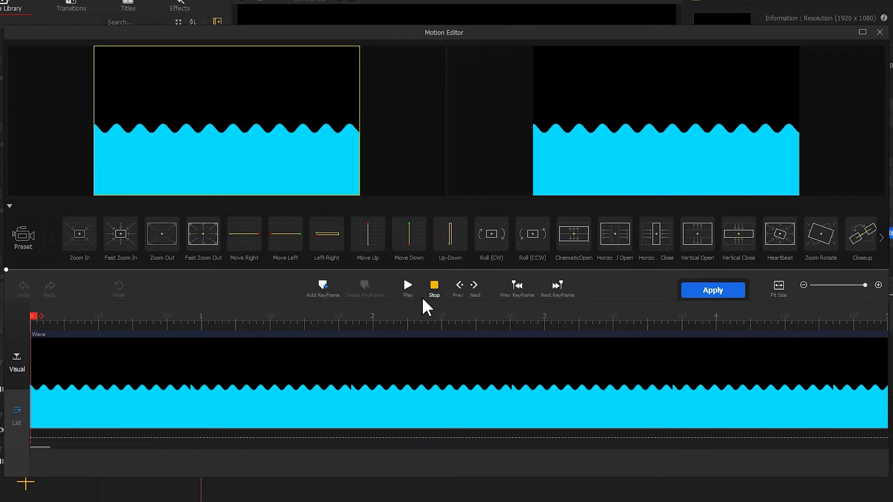
Step: Keyframe the main clip from upper-left sky at 0 s to a tighter lower-right water frame at 5 s
{"action": "left_click", "coordinate": [322, 286]}
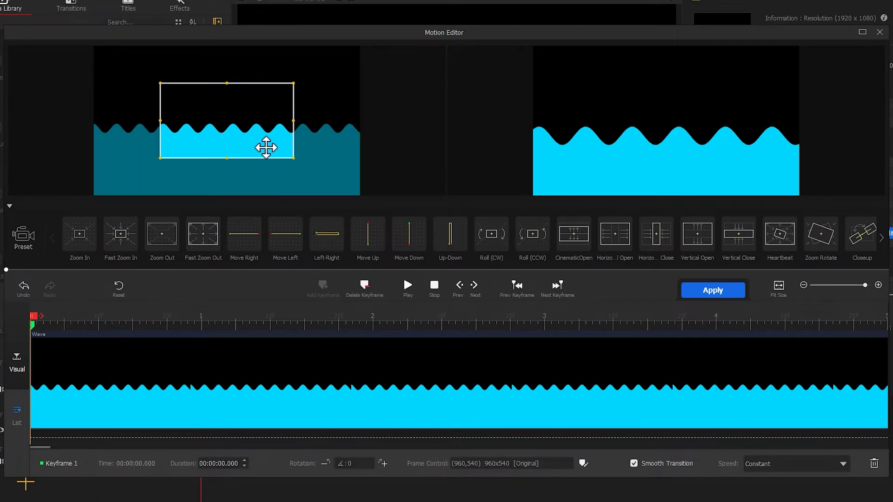
{"action": "mouse_move", "coordinate": [260, 147]}
{"action": "left_mouse_down"}
{"action": "mouse_move", "coordinate": [233, 127]}
{"action": "mouse_move", "coordinate": [204, 124]}
{"action": "left_mouse_up"}
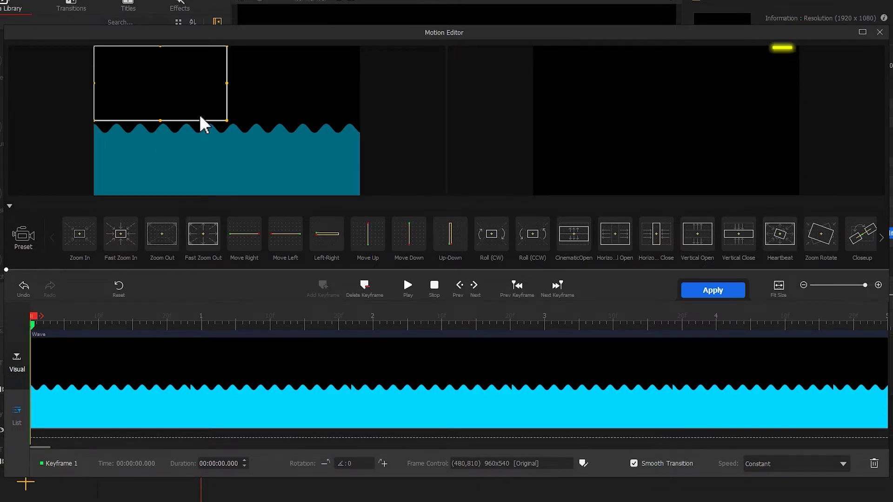
{"action": "left_click_drag", "start_coordinate": [34, 320], "coordinate": [885, 320]}
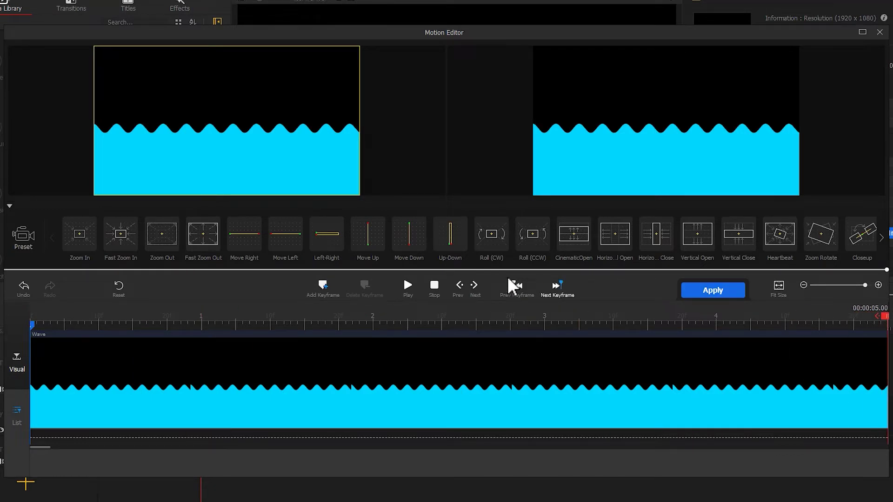
{"action": "left_click", "coordinate": [323, 286]}
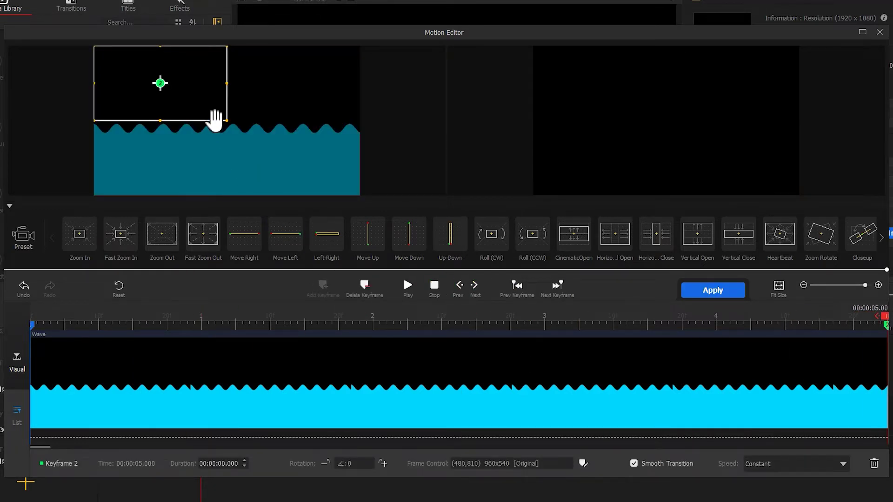
{"action": "mouse_move", "coordinate": [202, 90]}
{"action": "left_mouse_down"}
{"action": "mouse_move", "coordinate": [342, 172]}
{"action": "mouse_move", "coordinate": [334, 172]}
{"action": "left_mouse_up"}
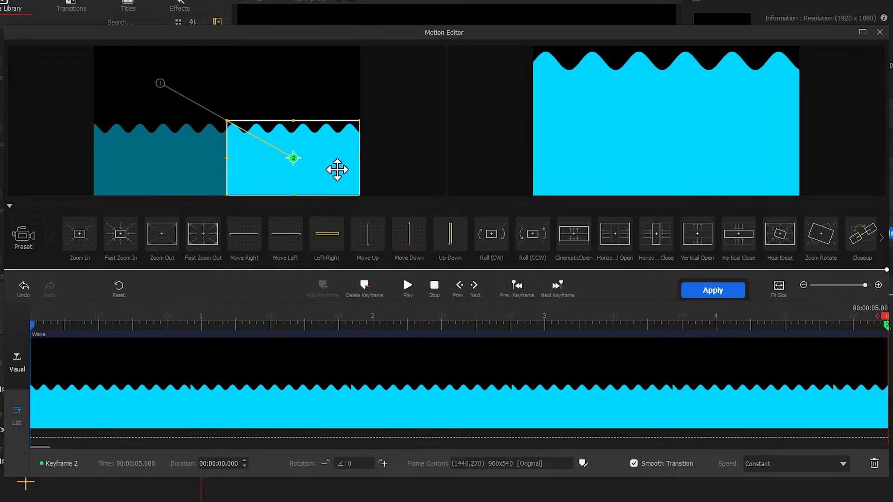
{"action": "left_click_drag", "start_coordinate": [231, 124], "coordinate": [251, 136]}
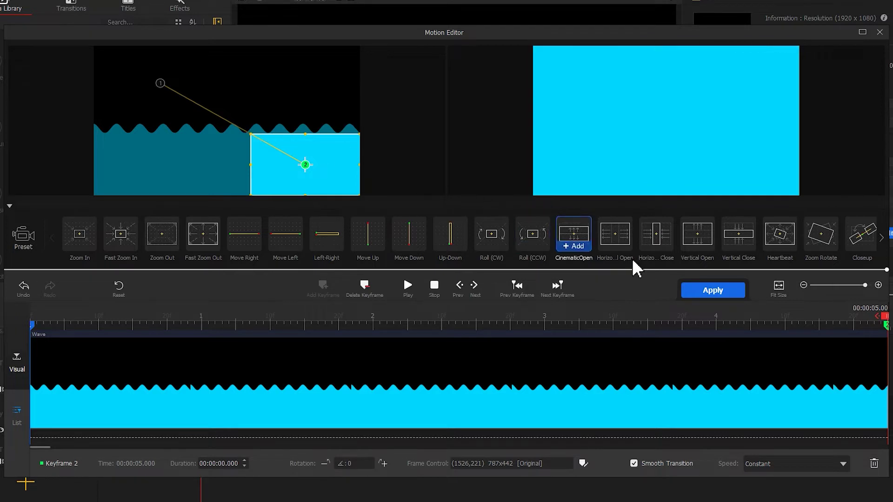
Step: Apply the main clip's motion and select the overlay Wave clip
{"action": "left_click", "coordinate": [702, 289]}
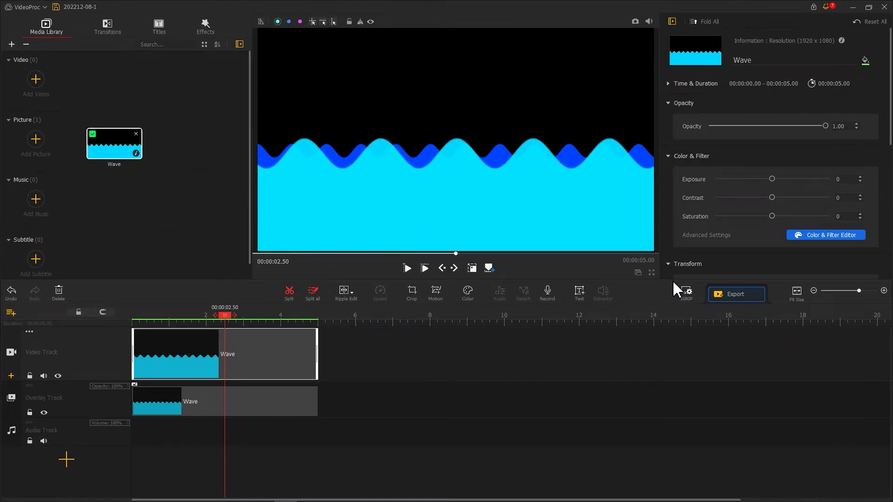
{"action": "left_click", "coordinate": [227, 405]}
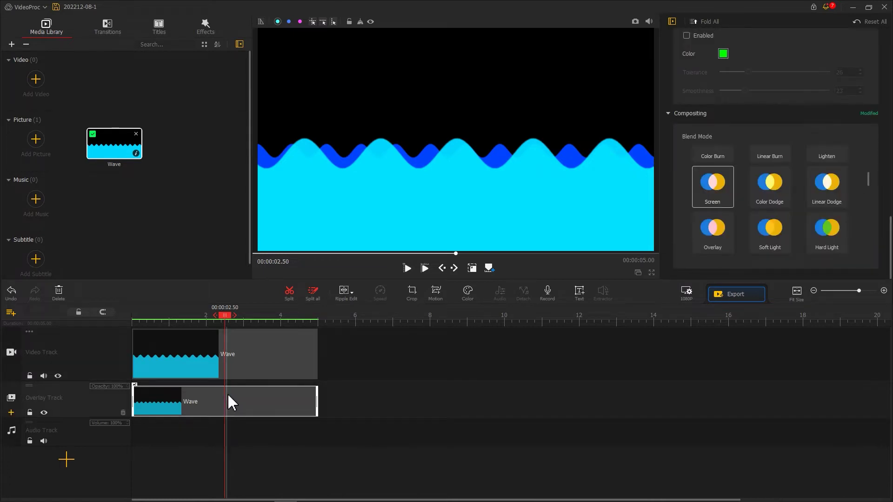
{"action": "left_click", "coordinate": [436, 292]}
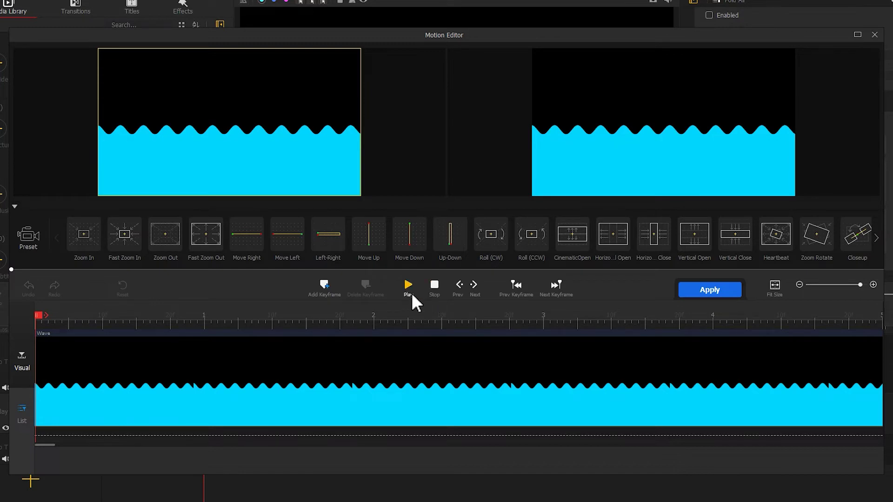
Step: Keyframe the overlay clip from upper-right sky at 0 s to a tighter lower-left water frame at 5 s
{"action": "left_click", "coordinate": [325, 286]}
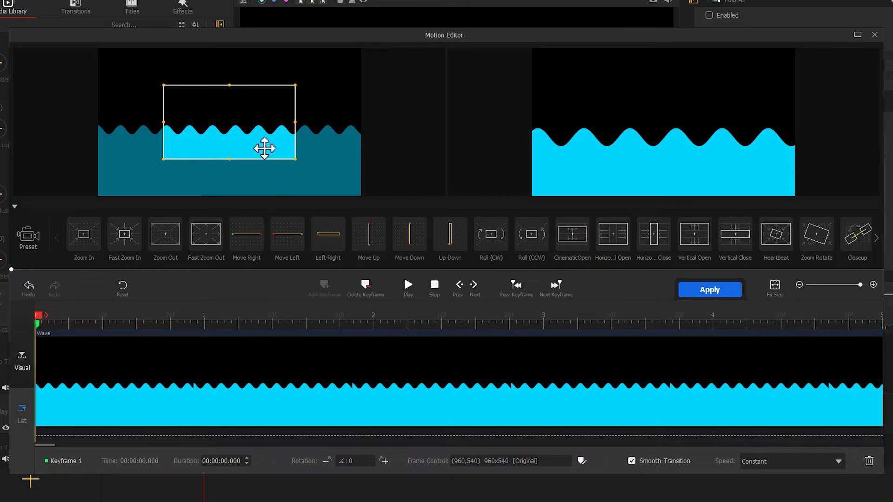
{"action": "left_click_drag", "start_coordinate": [270, 145], "coordinate": [328, 114]}
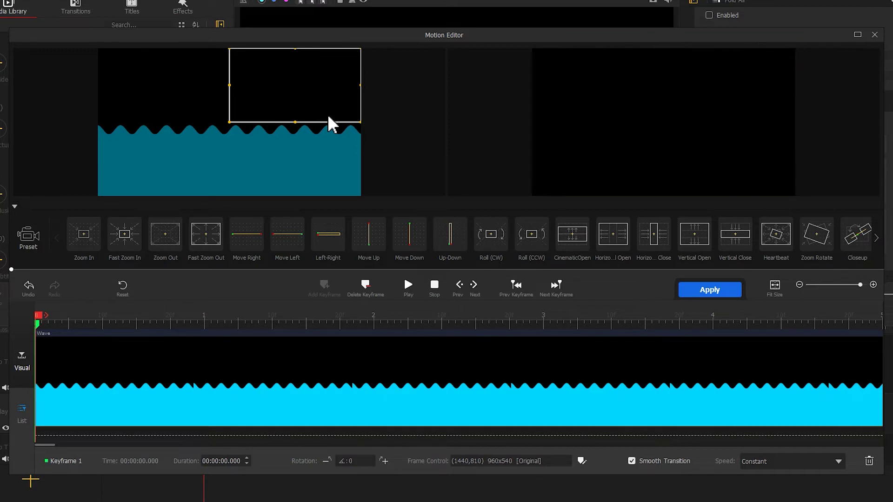
{"action": "left_click_drag", "start_coordinate": [40, 317], "coordinate": [878, 317]}
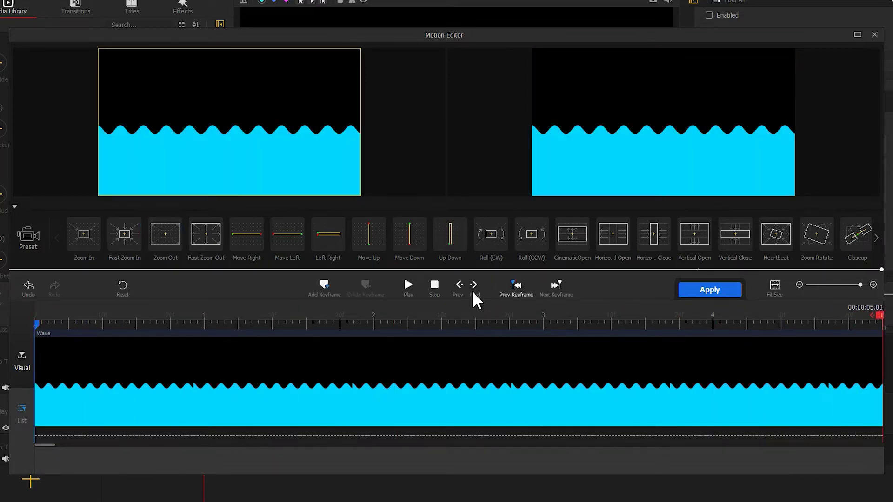
{"action": "left_click", "coordinate": [323, 285]}
{"action": "left_click_drag", "start_coordinate": [337, 112], "coordinate": [206, 183]}
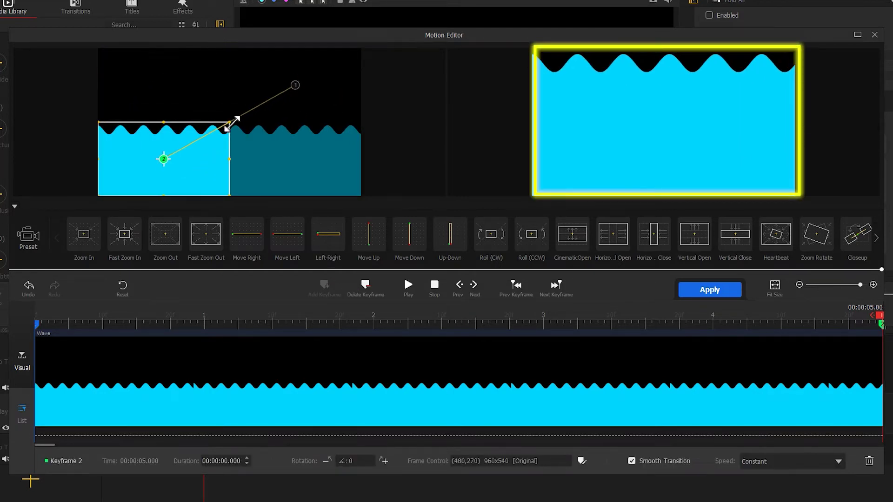
{"action": "left_click_drag", "start_coordinate": [225, 126], "coordinate": [201, 142]}
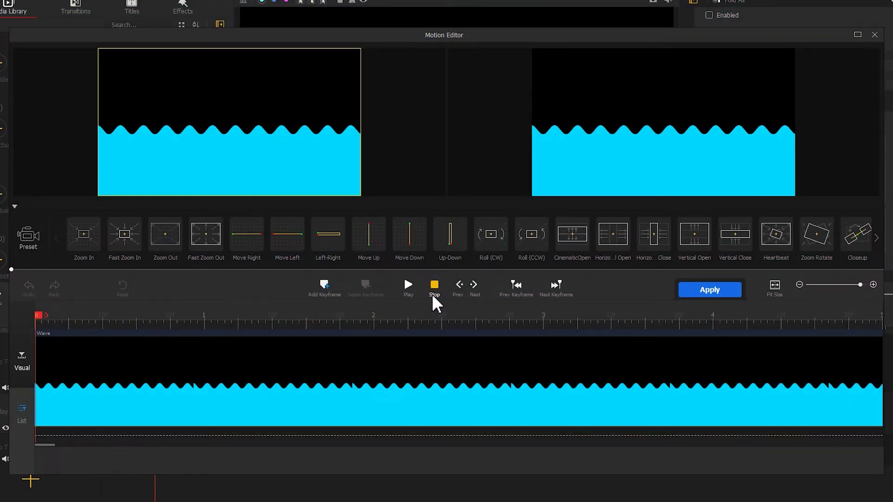
Step: Rekey the overlay clip with a shrunken start frame and a lower-right end frame, then apply
{"action": "left_click", "coordinate": [434, 286]}
{"action": "left_click", "coordinate": [324, 285]}
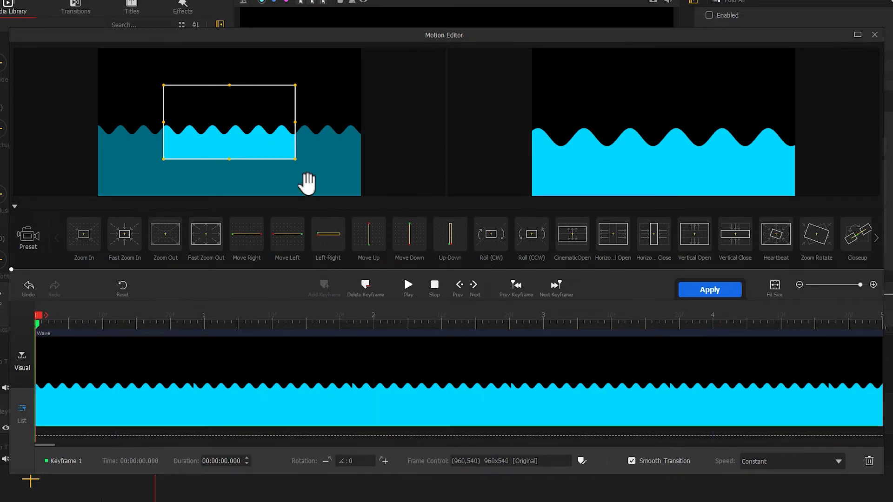
{"action": "mouse_move", "coordinate": [295, 158]}
{"action": "left_mouse_down"}
{"action": "mouse_move", "coordinate": [245, 129]}
{"action": "mouse_move", "coordinate": [162, 109]}
{"action": "left_mouse_up"}
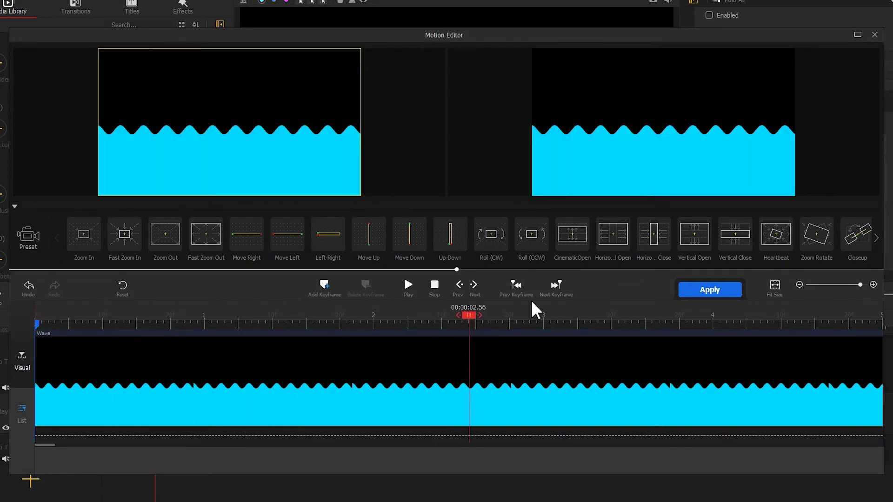
{"action": "left_click_drag", "start_coordinate": [44, 323], "coordinate": [879, 321]}
{"action": "left_click", "coordinate": [323, 285]}
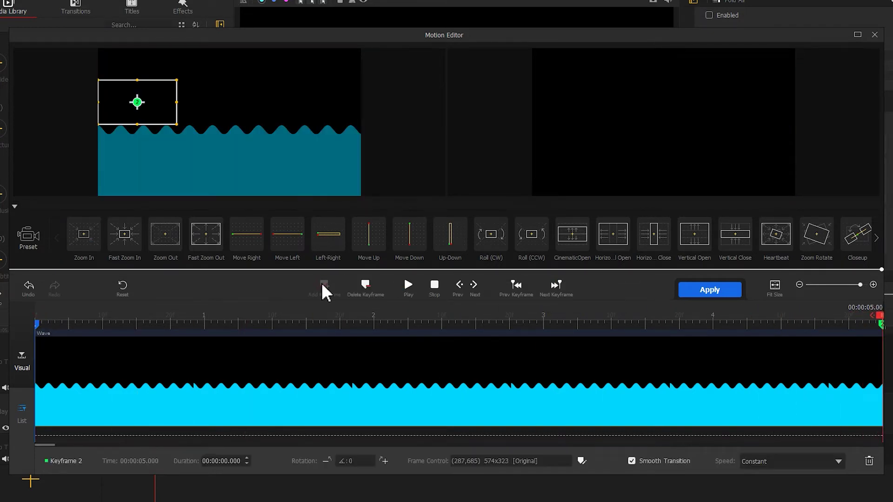
{"action": "left_click_drag", "start_coordinate": [212, 125], "coordinate": [344, 161]}
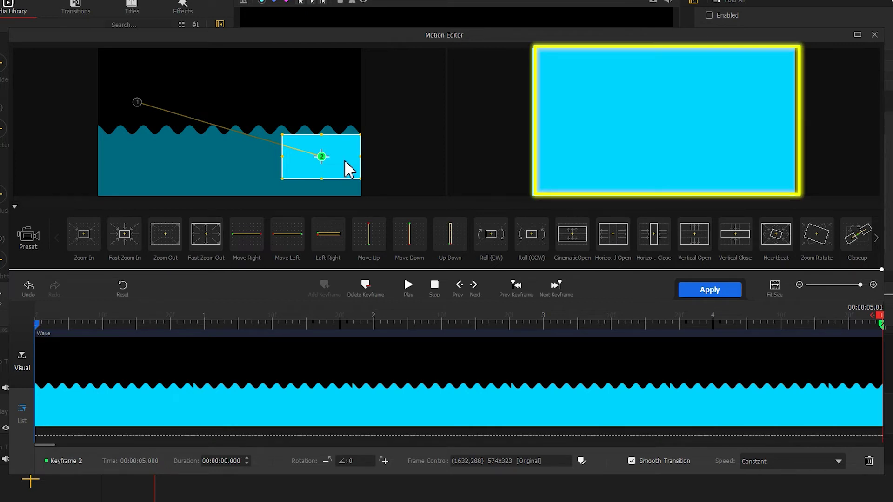
{"action": "left_click", "coordinate": [710, 290]}
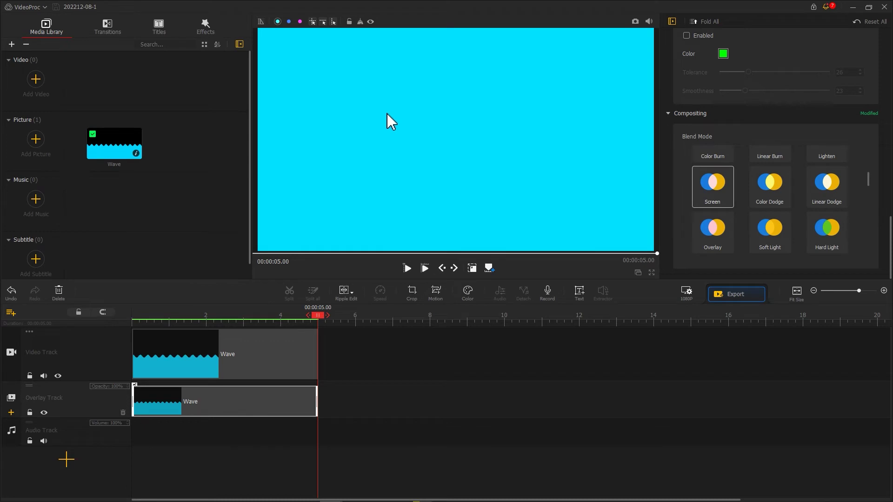
Step: Add the Title 4 'YOUR TITLE' template to the subtitle track after the Wave clips
{"action": "left_click", "coordinate": [159, 29]}
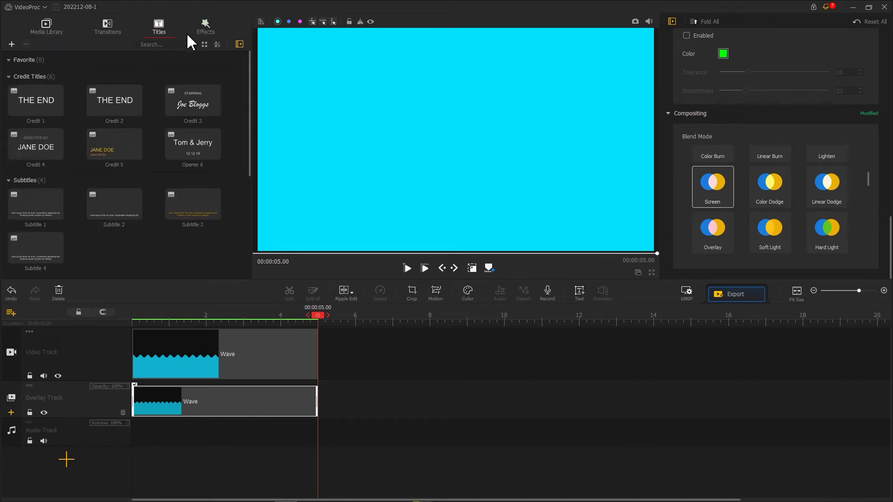
{"action": "left_click_drag", "start_coordinate": [249, 69], "coordinate": [249, 178]}
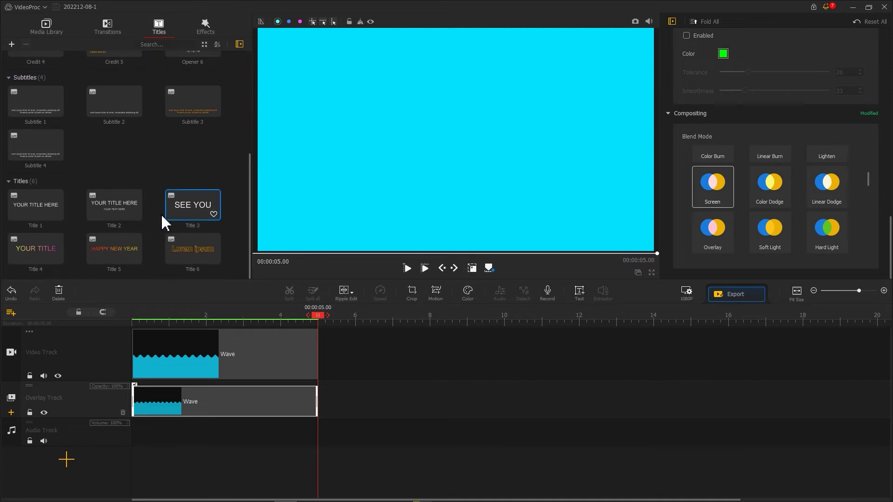
{"action": "left_click_drag", "start_coordinate": [37, 250], "coordinate": [334, 396]}
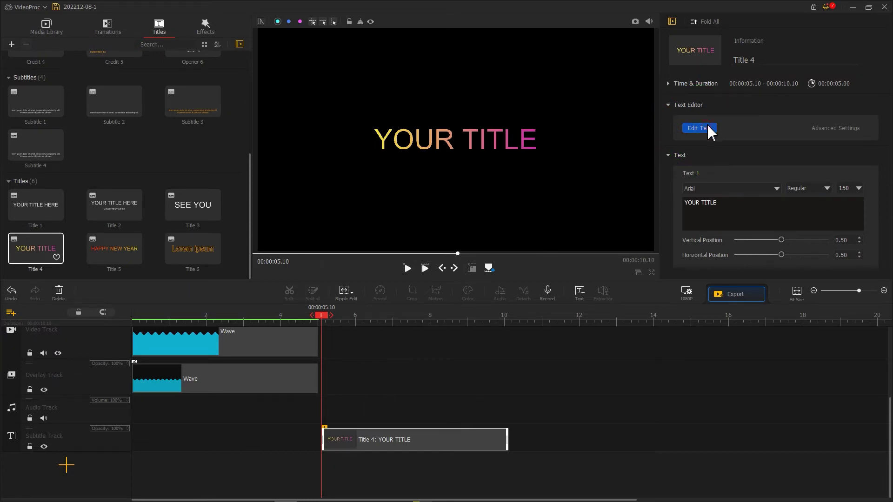
{"action": "left_click", "coordinate": [699, 129]}
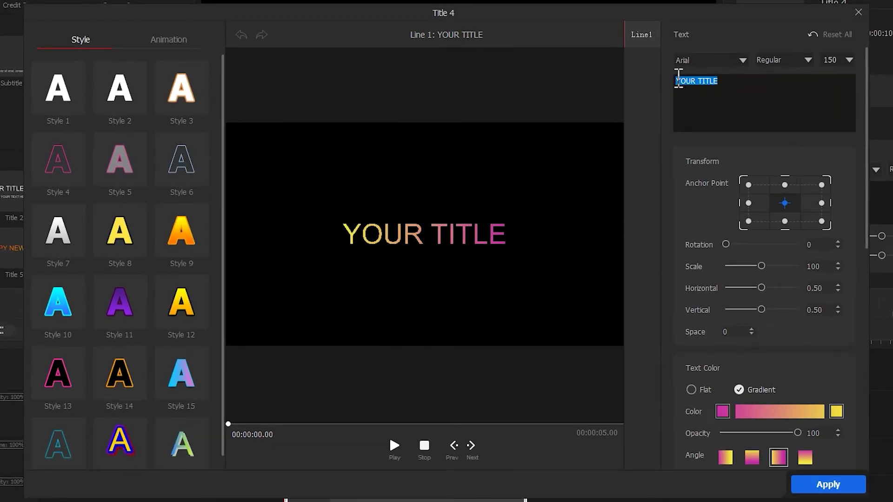
{"action": "type", "text": "WAVE"}
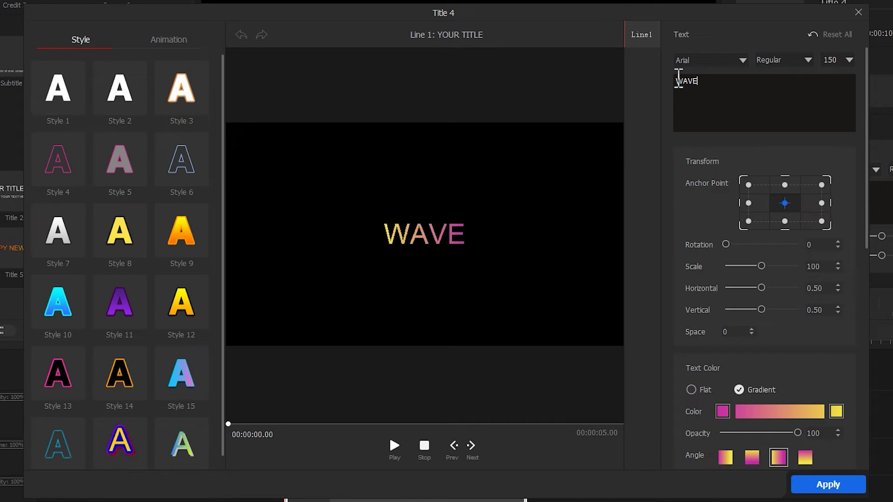
Step: Style the WAVE title in BD Cartoon Shout at scale 200 with a flat green fill
{"action": "left_click", "coordinate": [741, 59]}
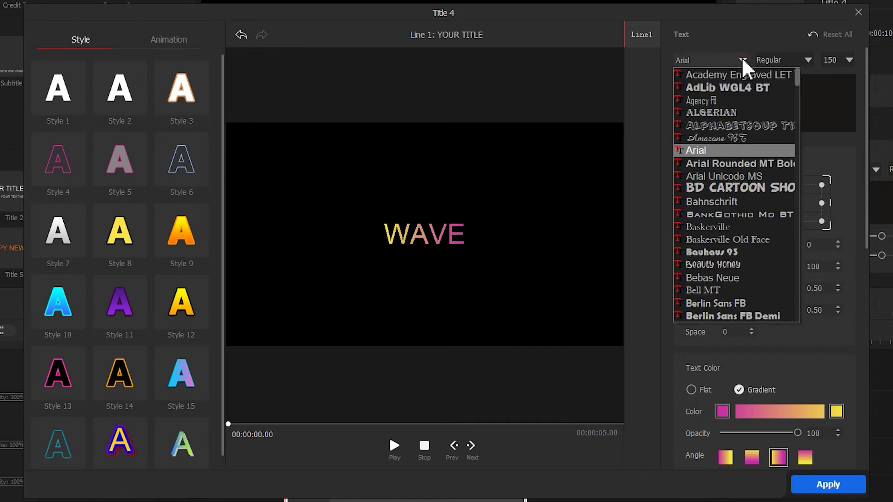
{"action": "left_click", "coordinate": [722, 189]}
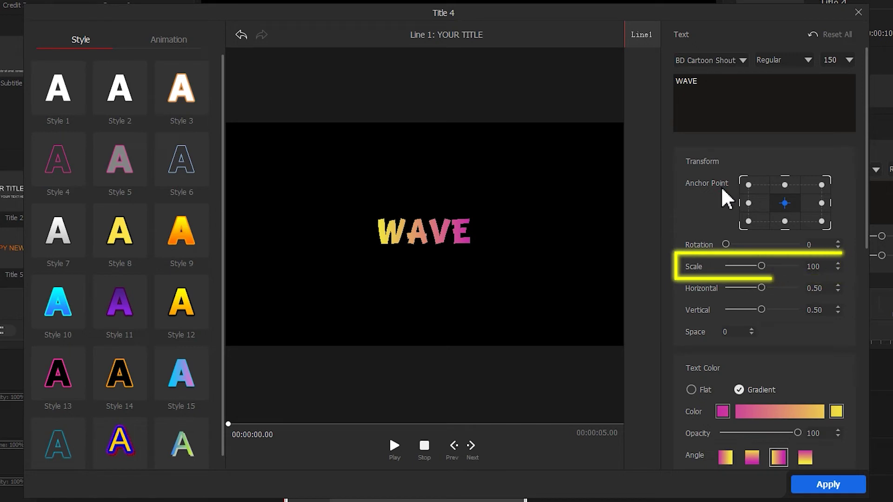
{"action": "left_click_drag", "start_coordinate": [761, 266], "coordinate": [797, 266]}
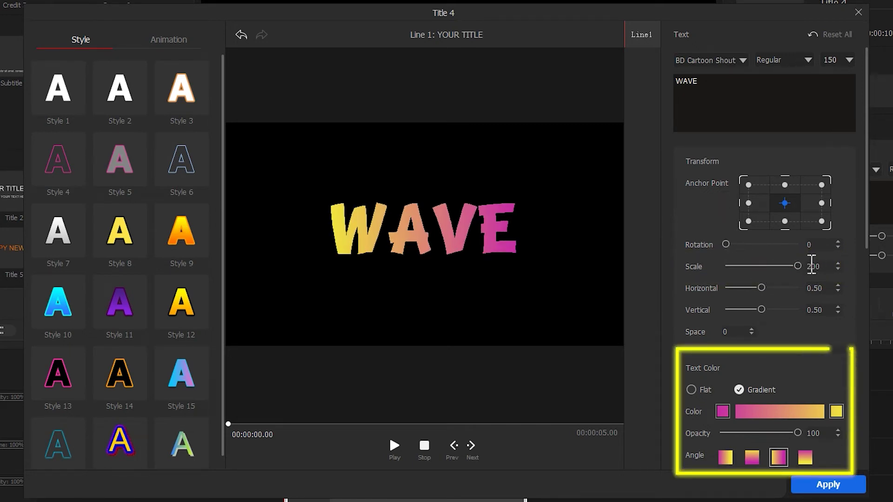
{"action": "left_click", "coordinate": [691, 390]}
{"action": "left_click", "coordinate": [723, 412]}
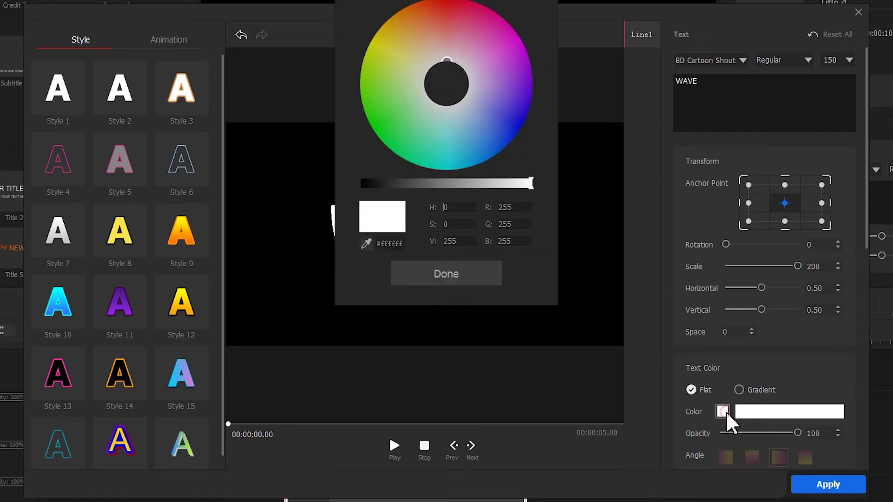
{"action": "left_click", "coordinate": [384, 108]}
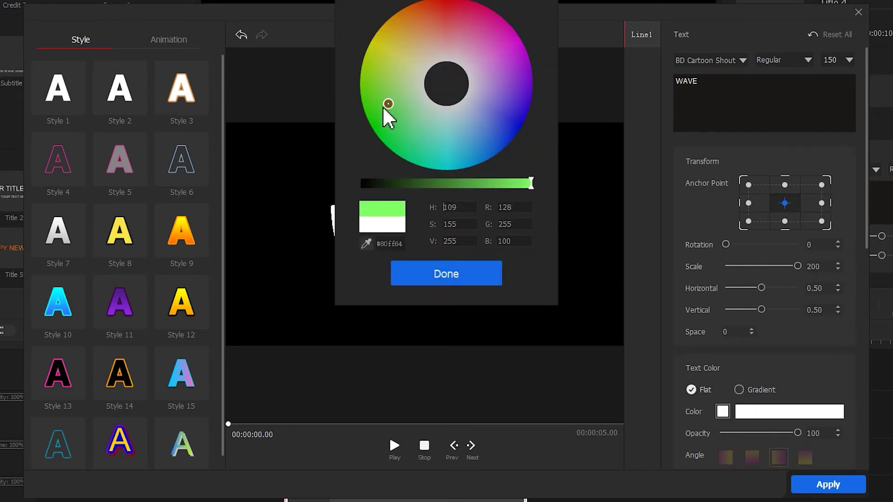
{"action": "left_click", "coordinate": [445, 273]}
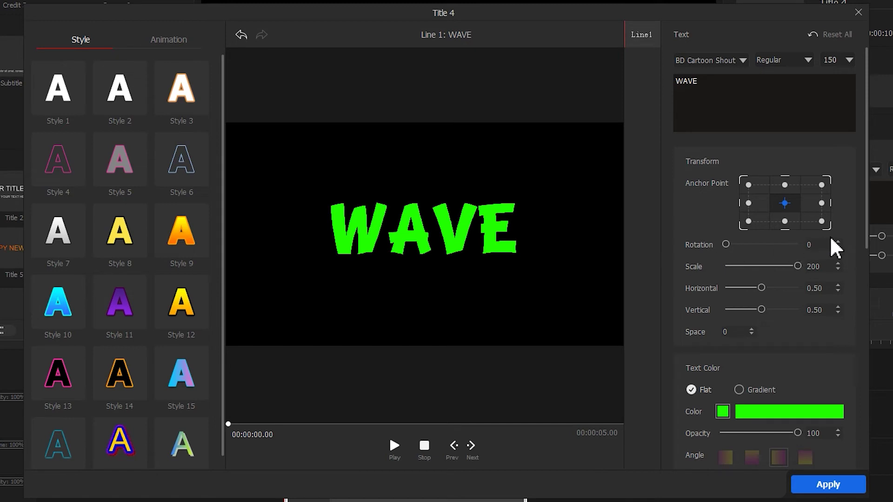
{"action": "left_click_drag", "start_coordinate": [870, 246], "coordinate": [873, 370]}
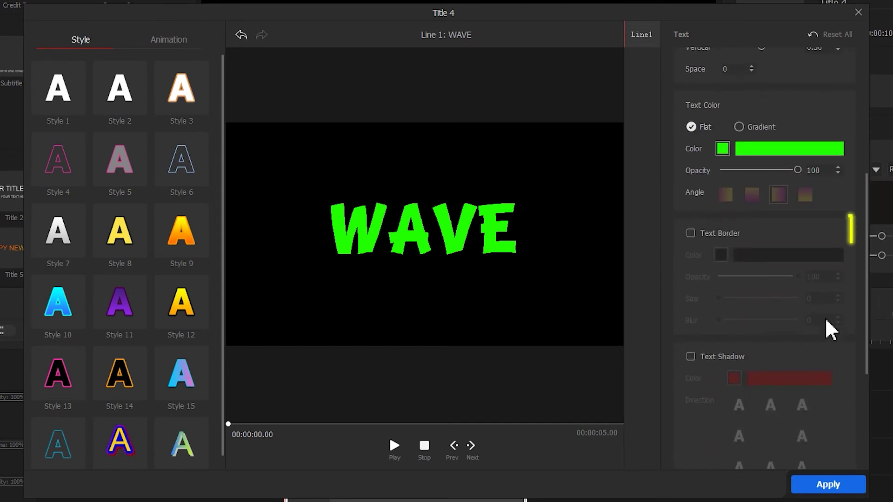
Step: Give the WAVE text a white border of size 15 and apply the title edits
{"action": "left_click", "coordinate": [690, 232]}
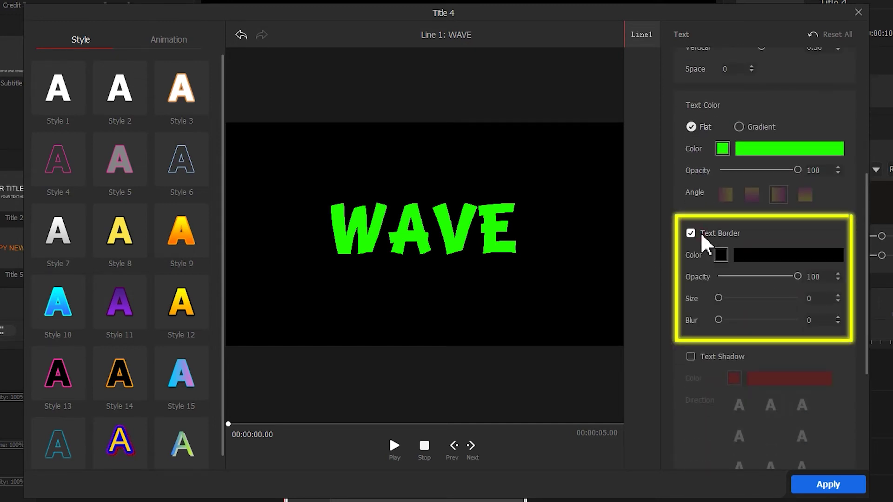
{"action": "left_click", "coordinate": [720, 254]}
{"action": "left_click_drag", "start_coordinate": [362, 183], "coordinate": [531, 182]}
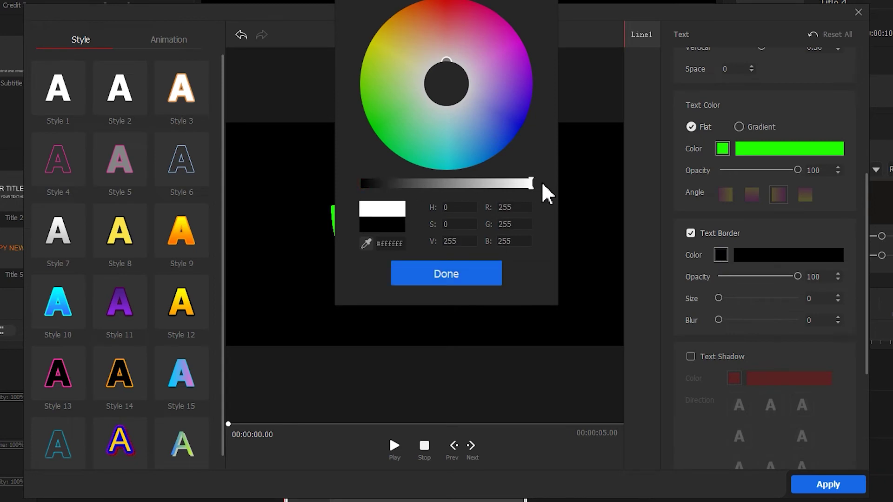
{"action": "left_click", "coordinate": [459, 268]}
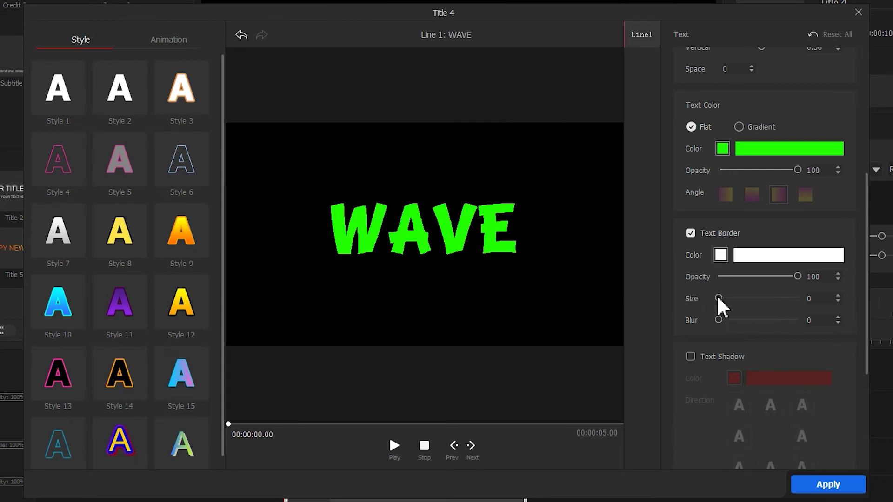
{"action": "left_click_drag", "start_coordinate": [718, 299], "coordinate": [729, 298]}
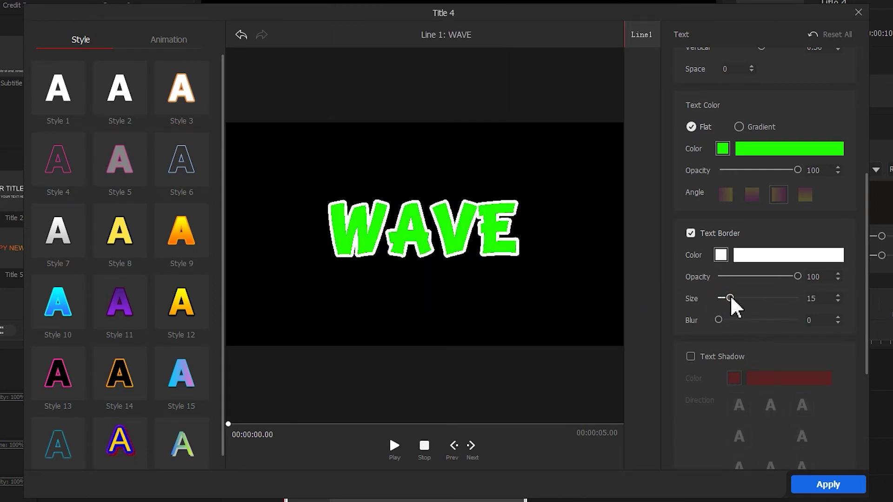
{"action": "left_click", "coordinate": [828, 484]}
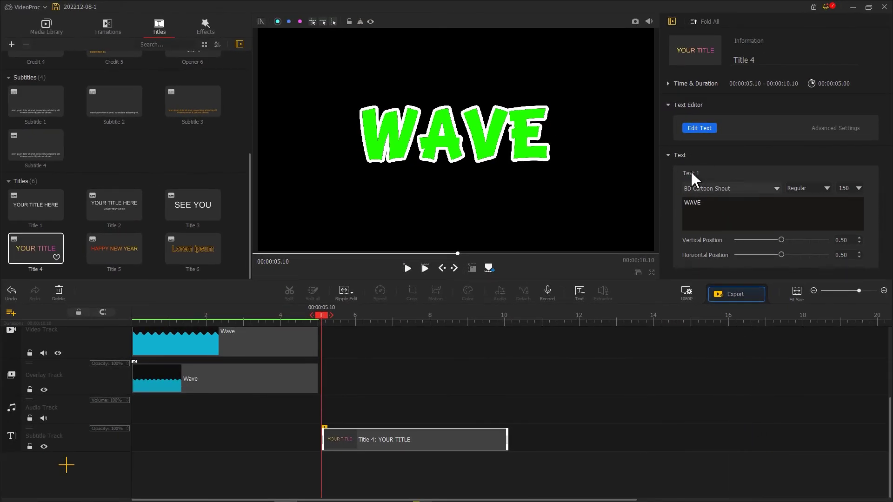
Step: Snapshot the WAVE title frame and import the 202212-08-1 PNG into the media library
{"action": "left_click", "coordinate": [636, 21]}
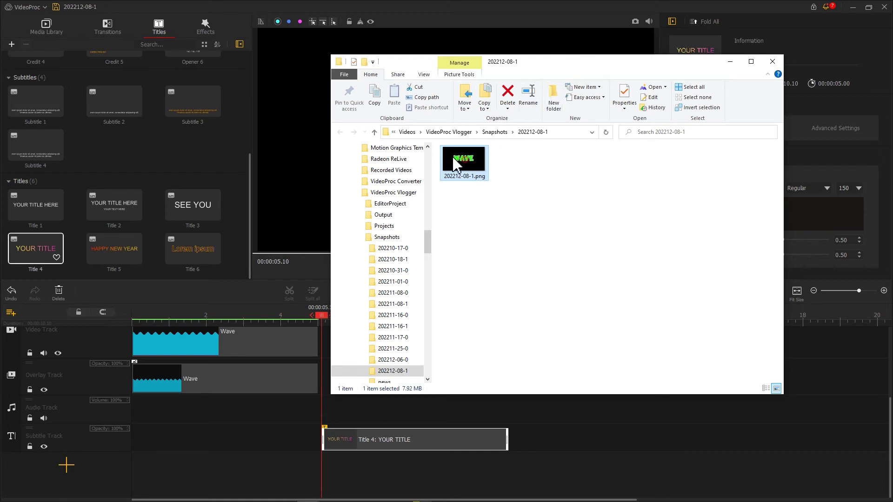
{"action": "left_click_drag", "start_coordinate": [464, 167], "coordinate": [190, 147]}
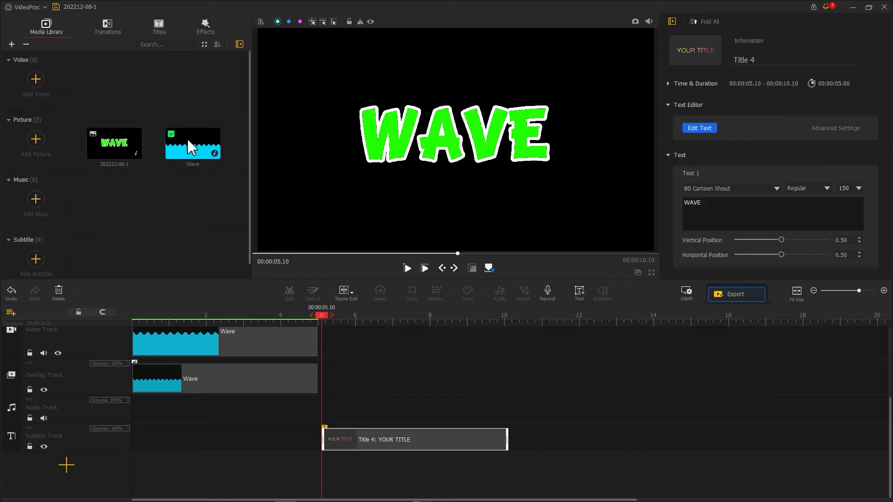
Step: Delete the WAVE title clip and add a second overlay track
{"action": "right_click", "coordinate": [447, 438]}
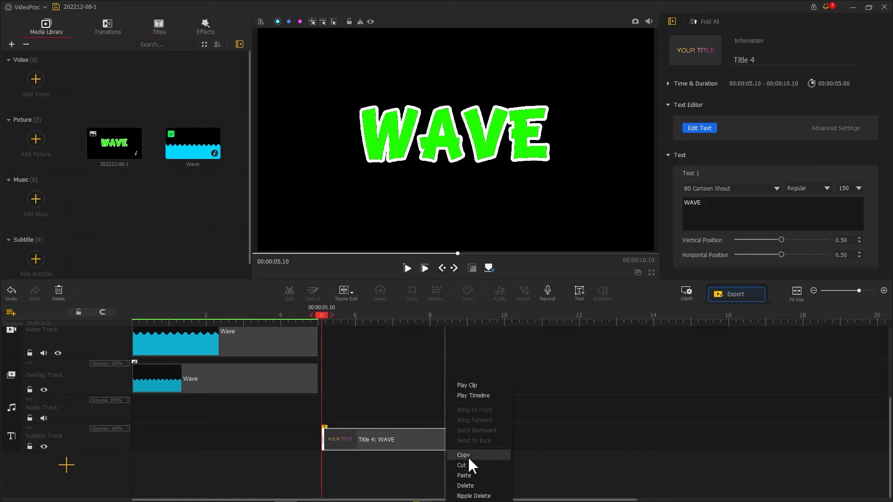
{"action": "left_click", "coordinate": [487, 486]}
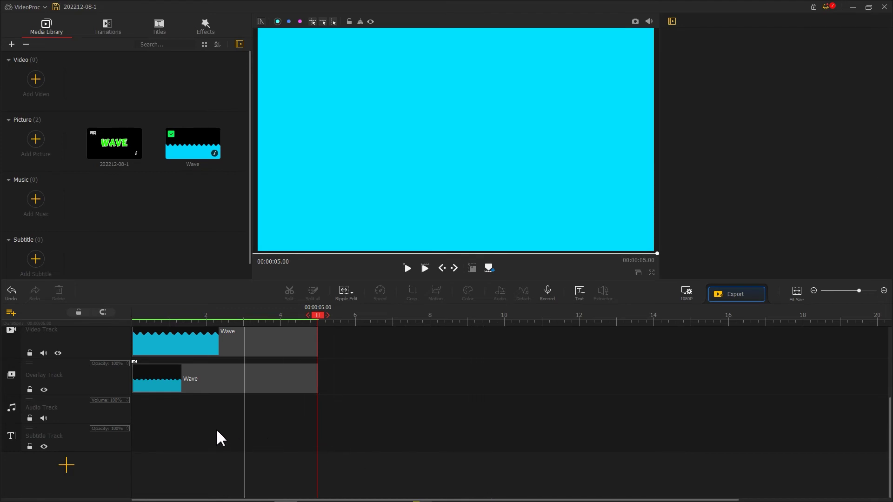
{"action": "left_click", "coordinate": [11, 390]}
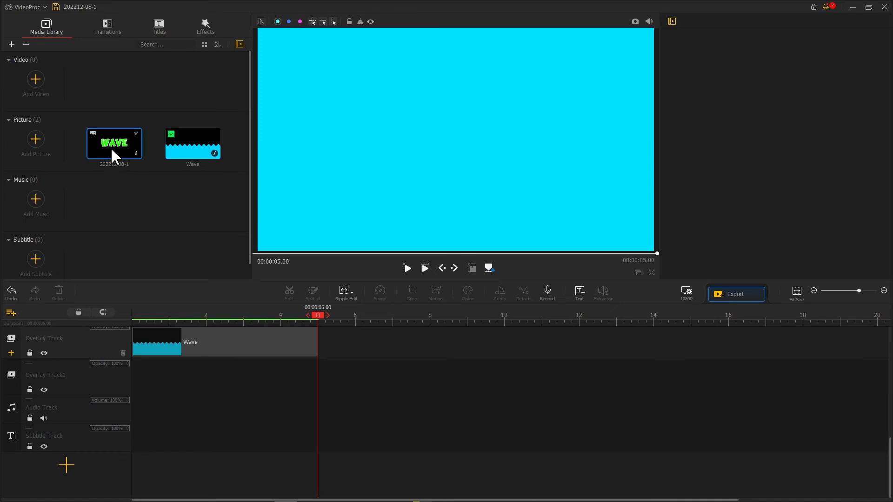
Step: Place the WAVE snapshot on the new overlay track and scale it up to fill the frame
{"action": "left_click_drag", "start_coordinate": [115, 146], "coordinate": [138, 435]}
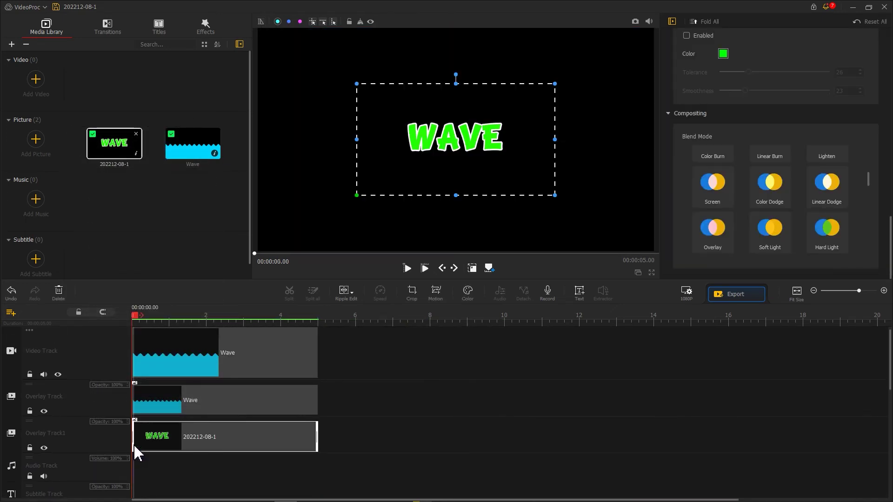
{"action": "left_click_drag", "start_coordinate": [356, 195], "coordinate": [259, 253]}
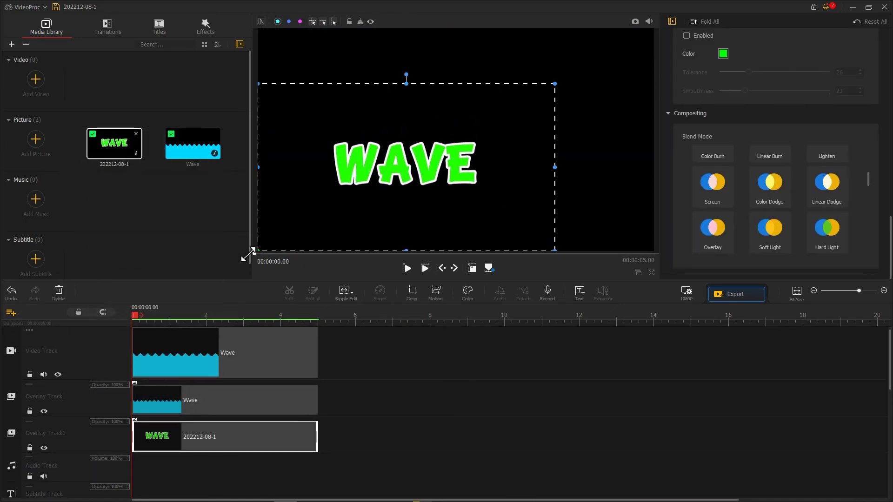
{"action": "left_click_drag", "start_coordinate": [554, 84], "coordinate": [619, 54]}
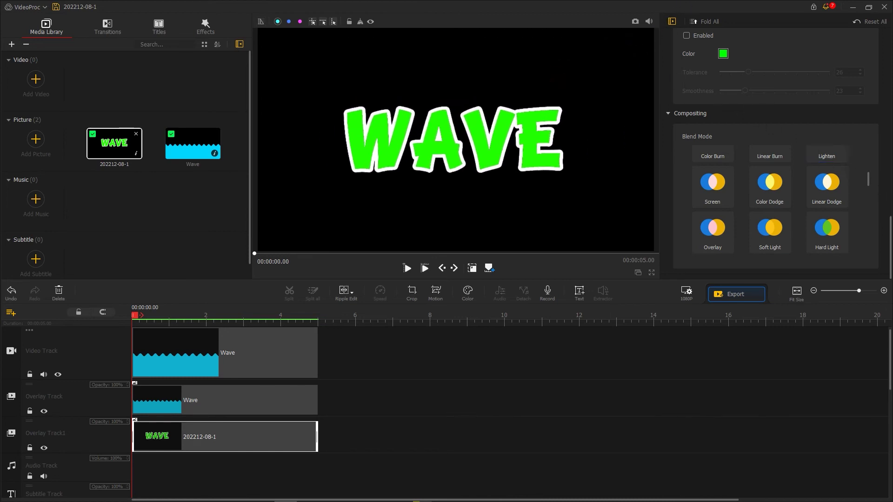
{"action": "left_click_drag", "start_coordinate": [890, 227], "coordinate": [890, 213]}
Step: Enable green chroma key on the WAVE picture with tolerance 14, then play the composite
{"action": "left_click", "coordinate": [723, 193]}
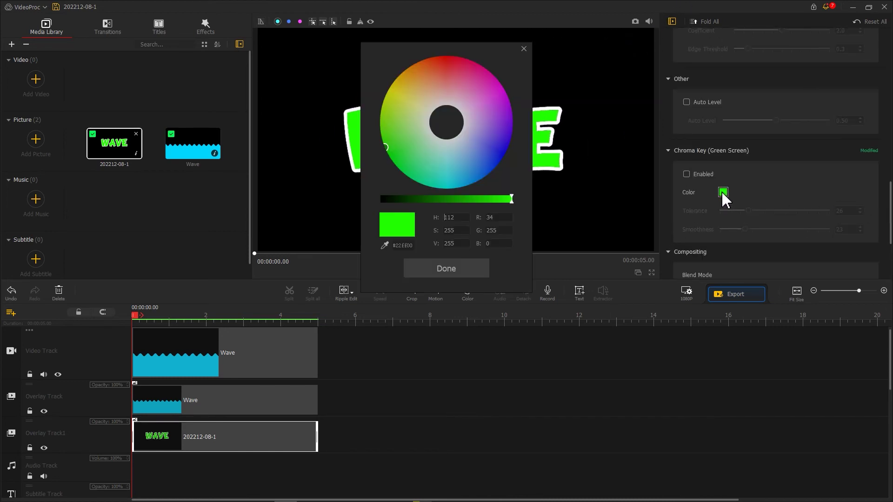
{"action": "left_click", "coordinate": [475, 271]}
{"action": "left_click", "coordinate": [686, 173]}
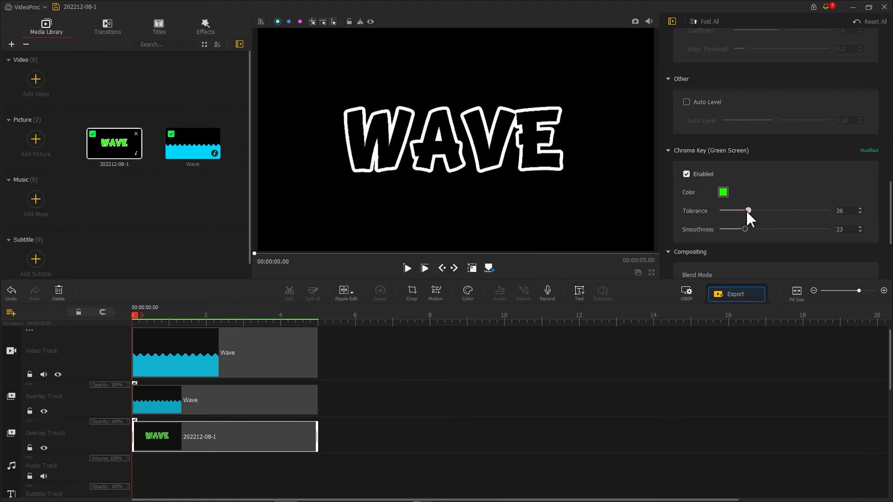
{"action": "left_click_drag", "start_coordinate": [747, 211], "coordinate": [735, 211]}
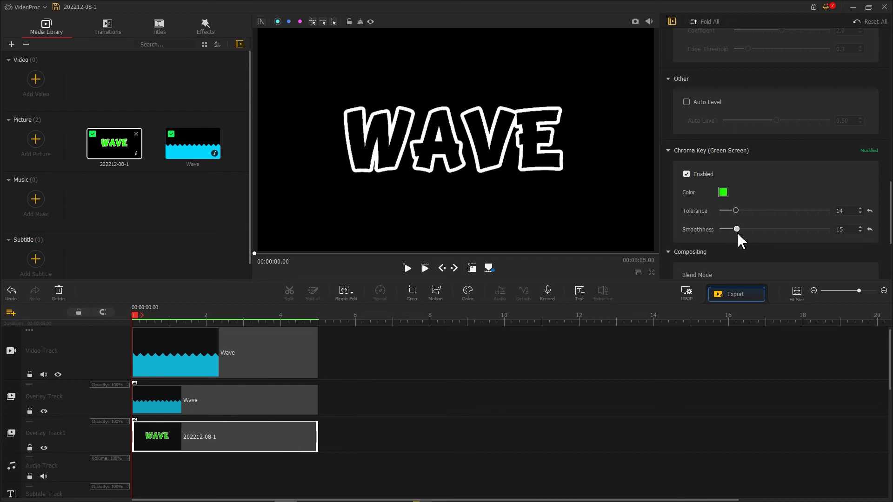
{"action": "key", "text": "space"}
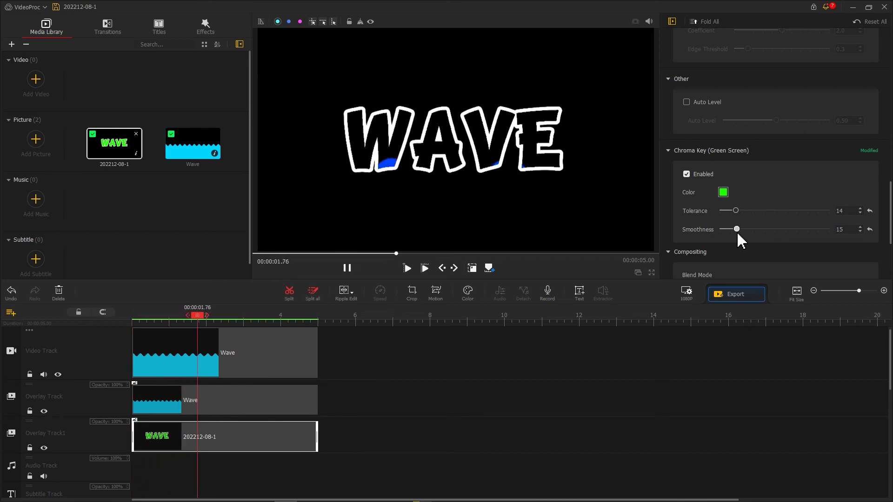